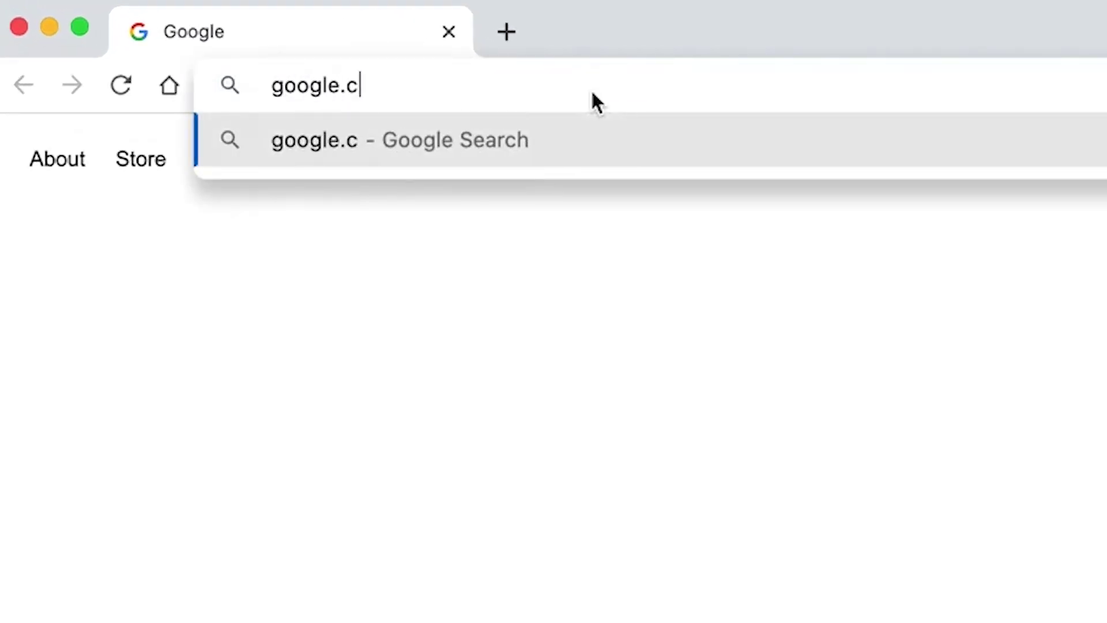
# Load google.com/adsense/start/ in Chrome to reach the AdSense Home dashboard
pyautogui.write('om/adsens')
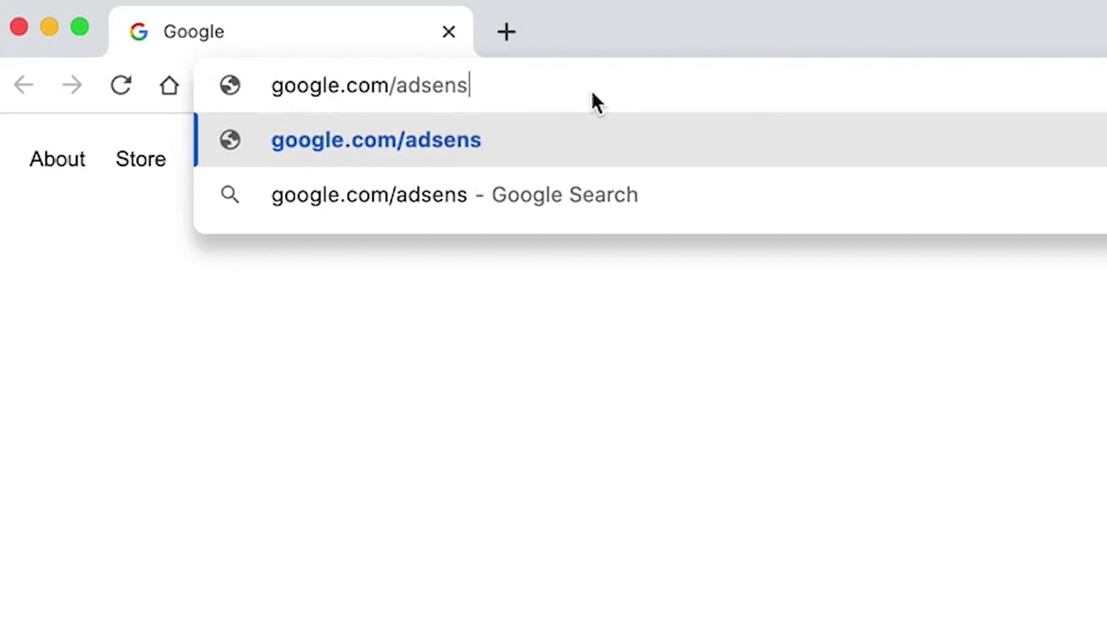
pyautogui.write('e/start/')
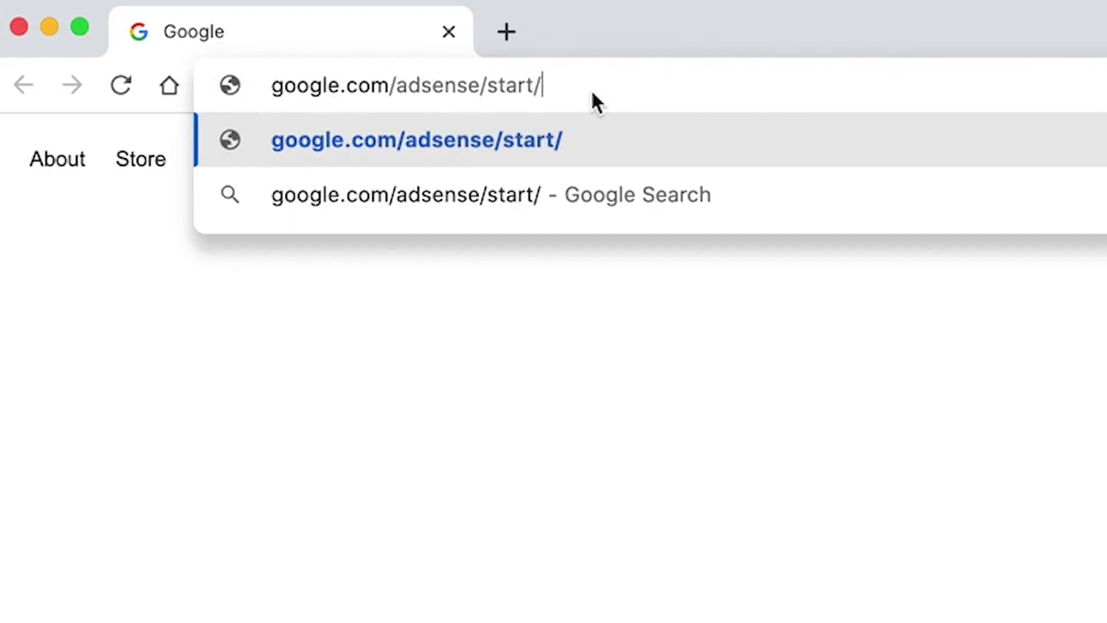
pyautogui.press('Return')
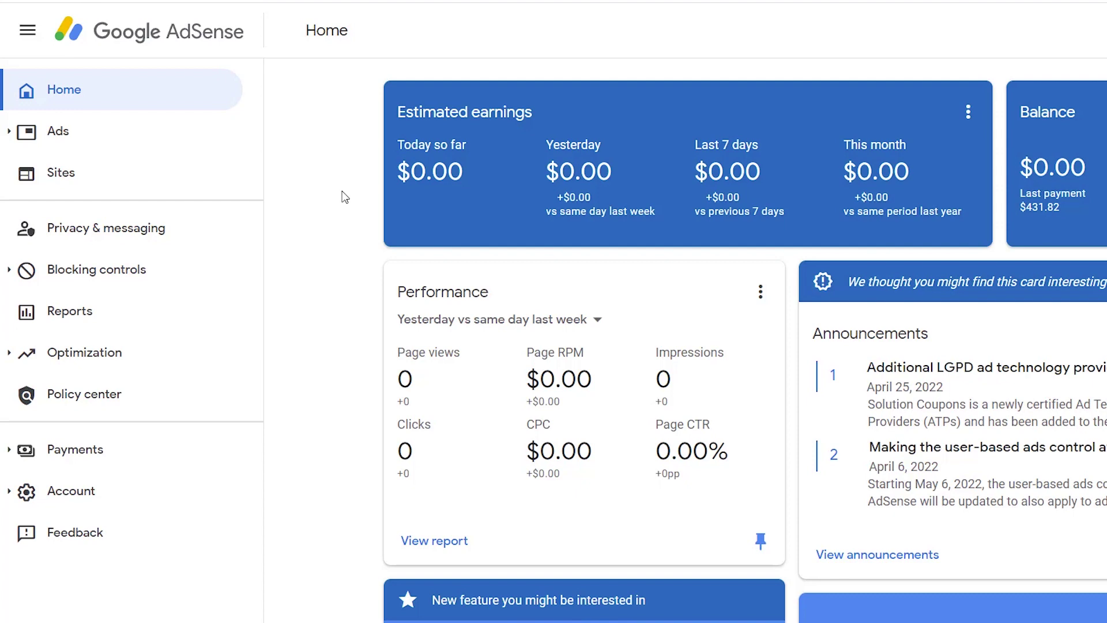
# Scroll down the AdSense Home dashboard showing $0.00 earnings
pyautogui.scroll(-2, 344, 198)
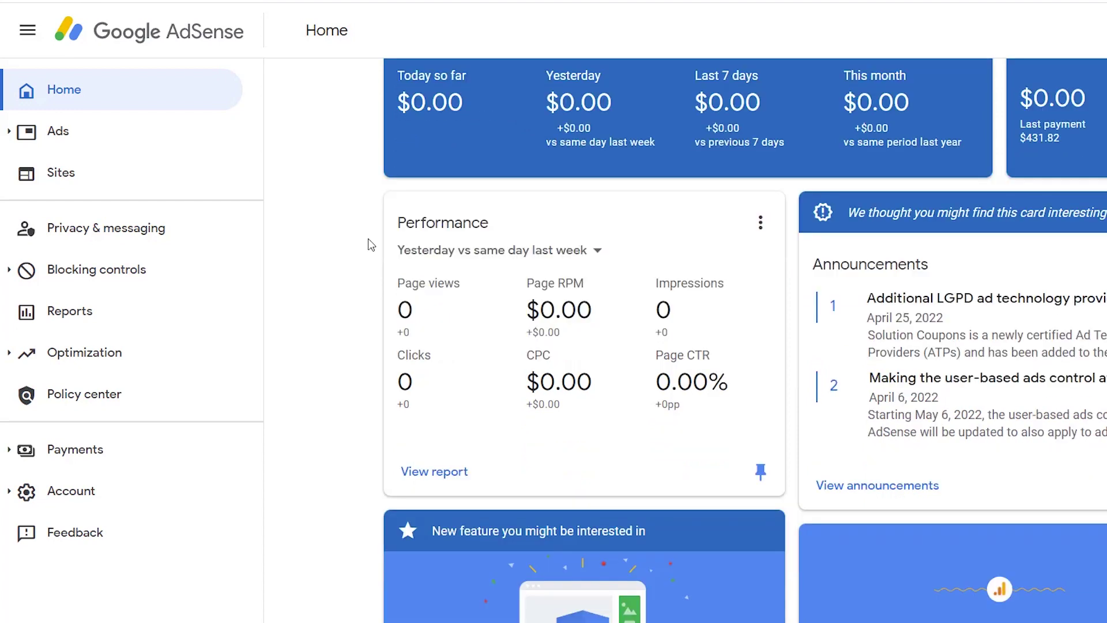
# From Ads Overview, start a new Display ads unit by ad unit
pyautogui.click(92, 215)
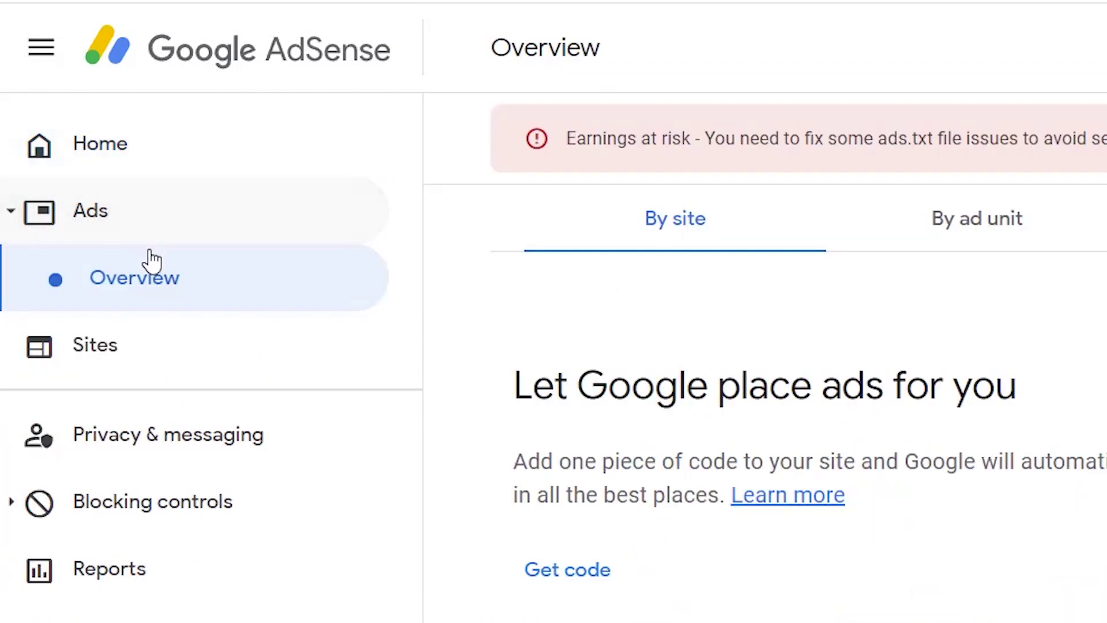
pyautogui.click(512, 242)
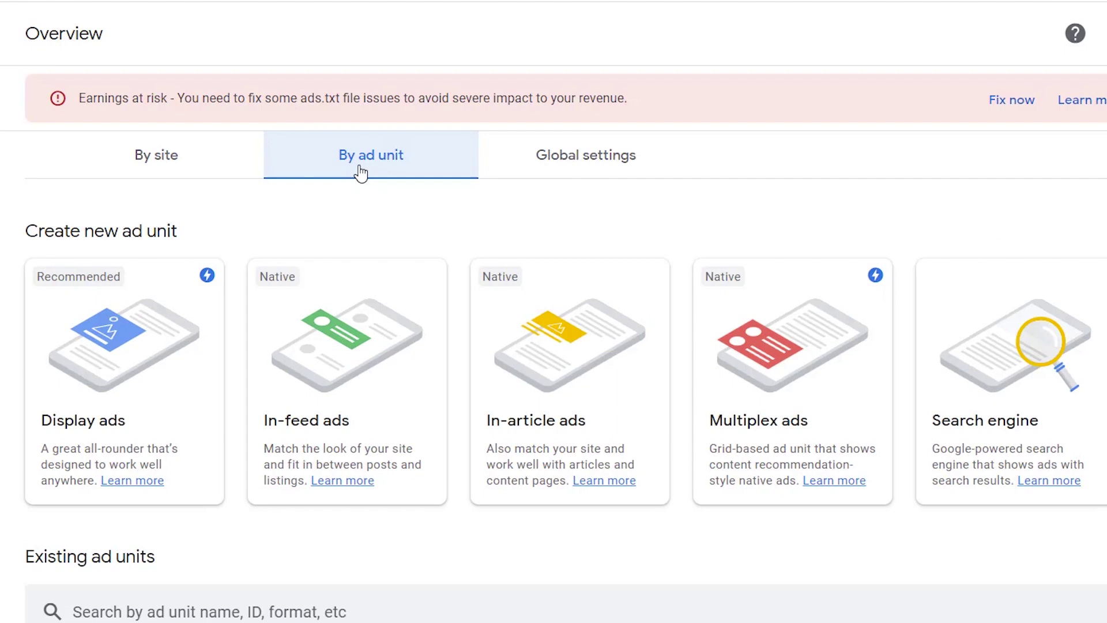
pyautogui.click(123, 399)
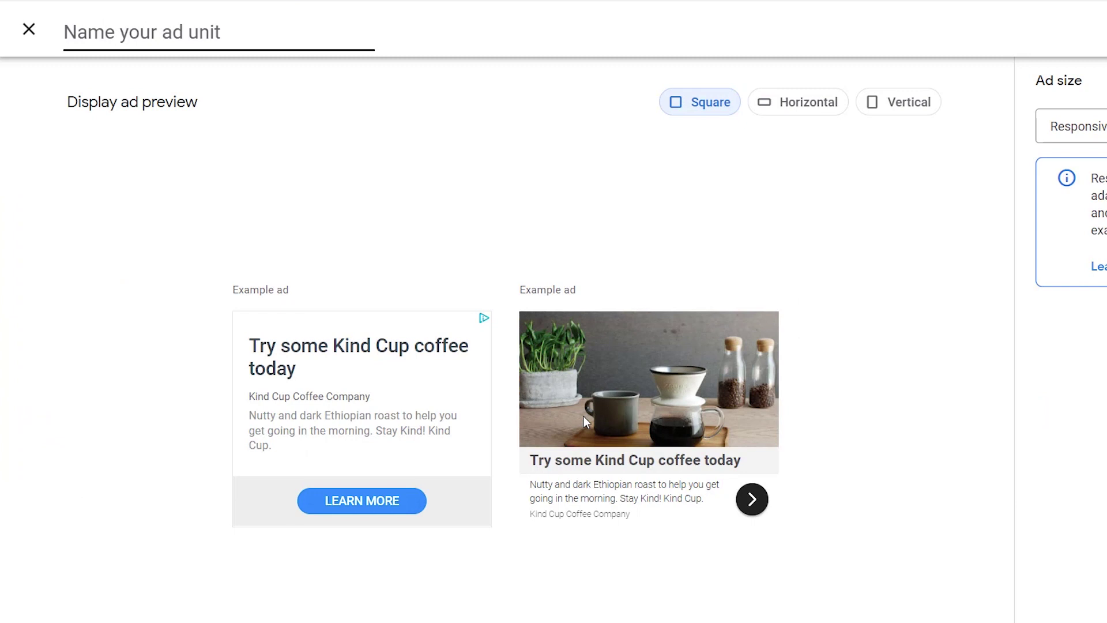
# Preview horizontal, vertical and square shapes, ending on square, and keep the ad size Responsive
pyautogui.click(804, 111)
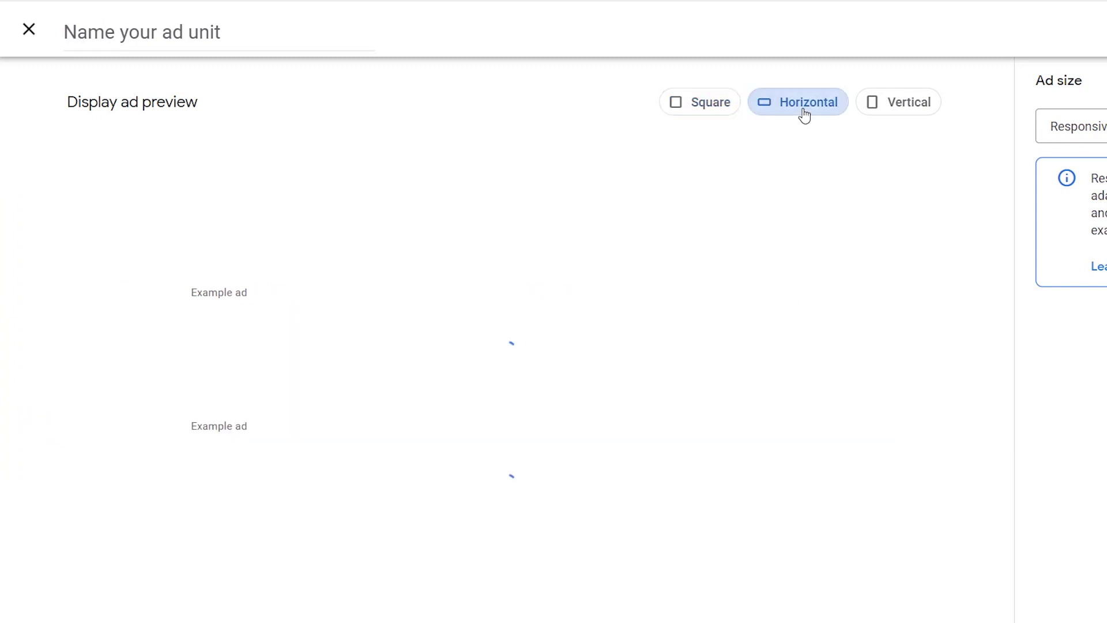
pyautogui.click(886, 116)
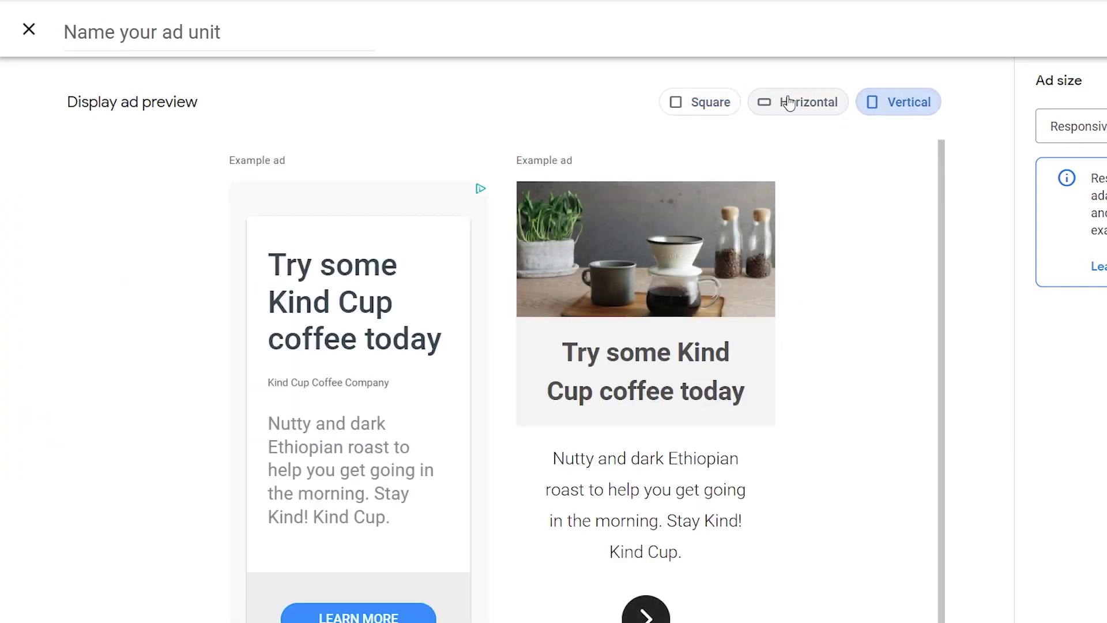
pyautogui.click(714, 112)
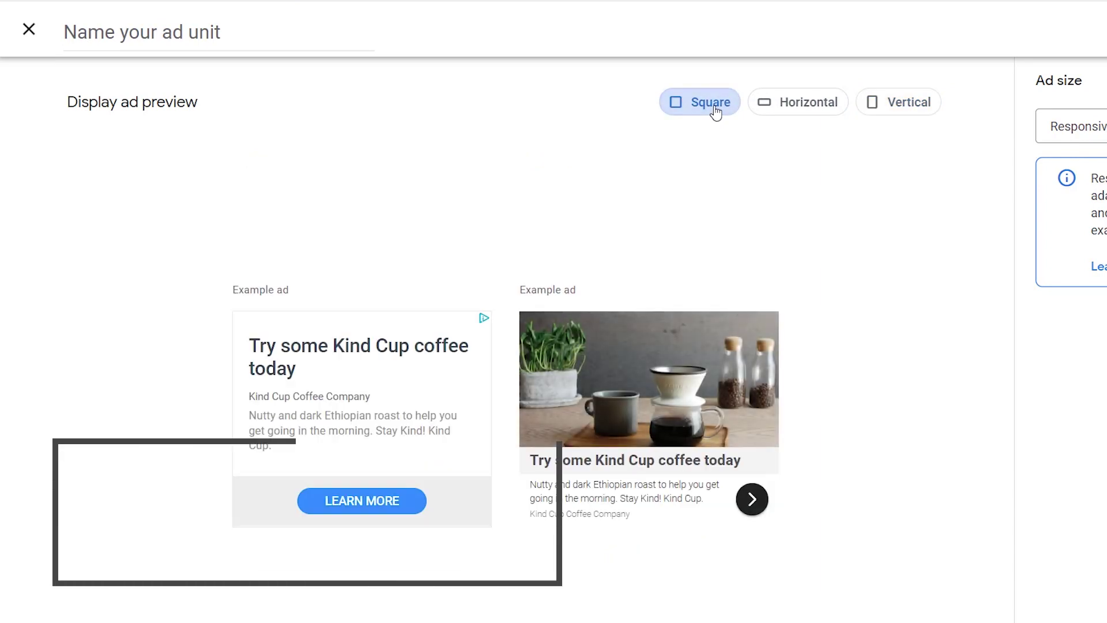
pyautogui.click(1084, 128)
pyautogui.click(1104, 134)
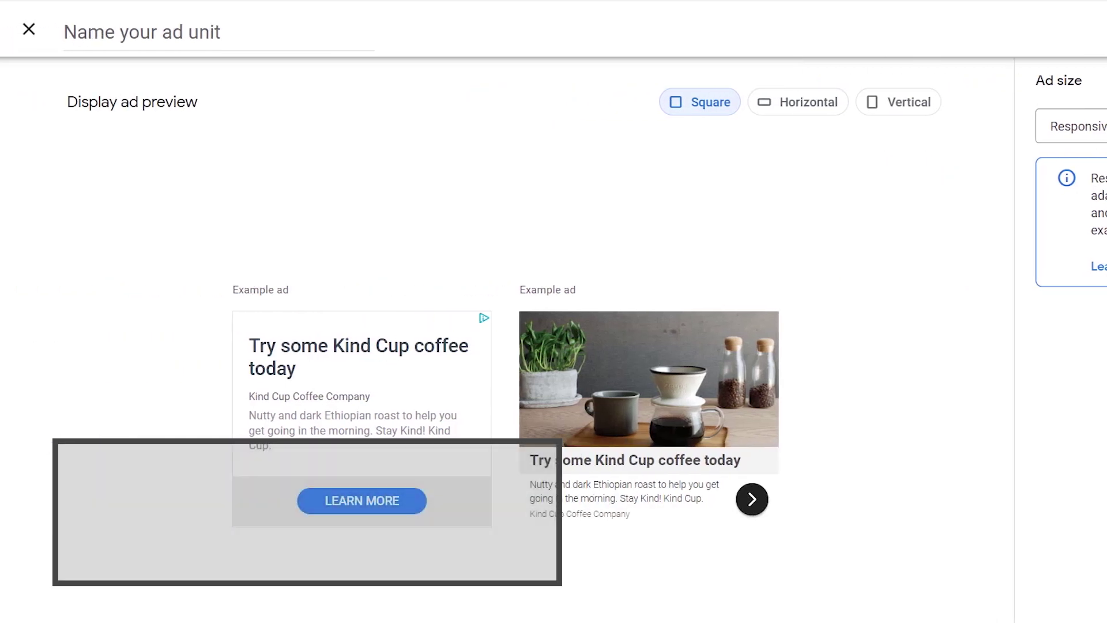
# Name the display ad unit 'Sidebar Test', create it, and copy its code snippet
pyautogui.click(156, 32)
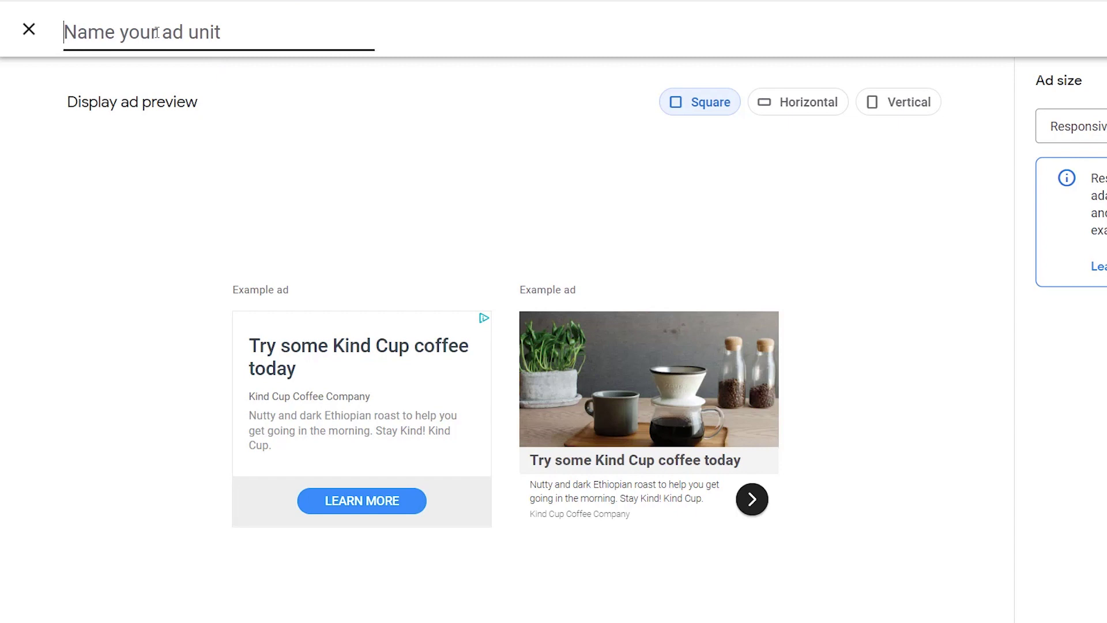
pyautogui.write('Si')
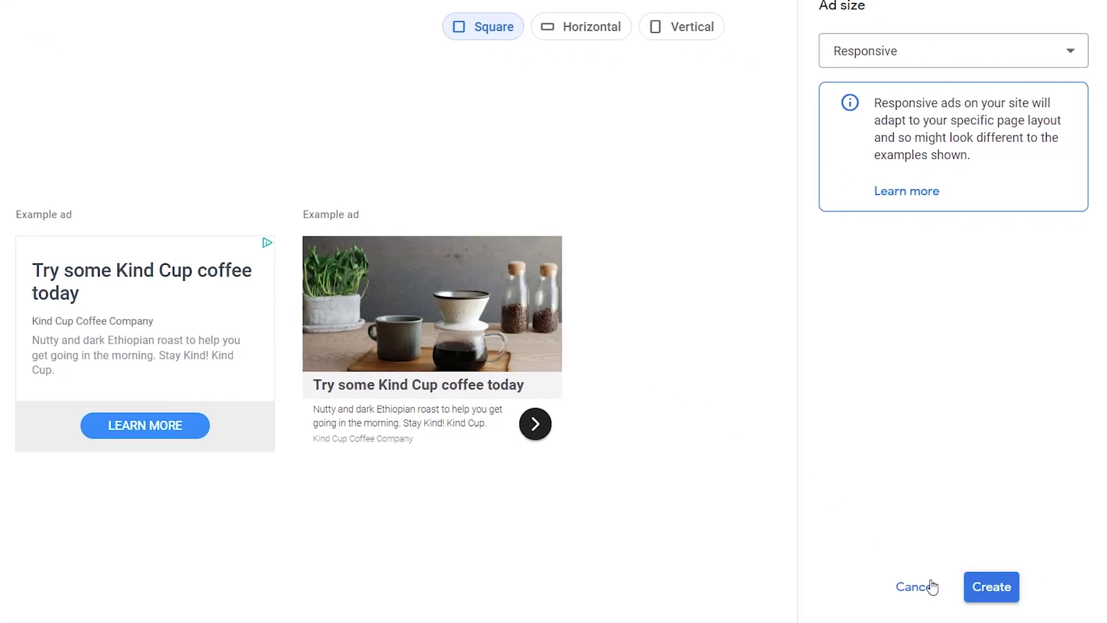
pyautogui.click(991, 587)
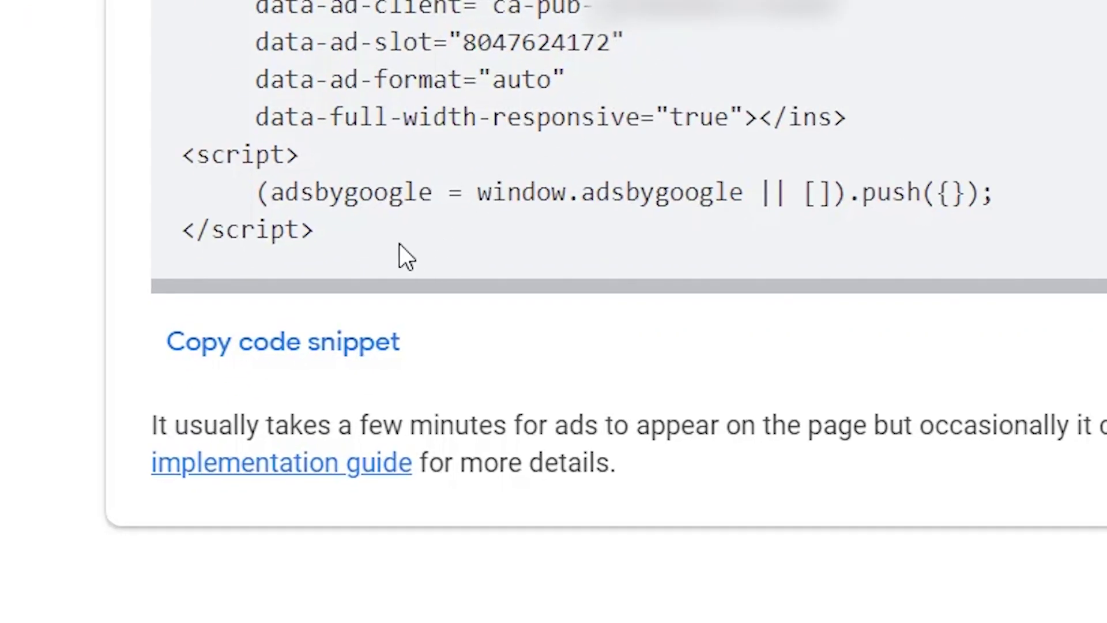
pyautogui.click(346, 360)
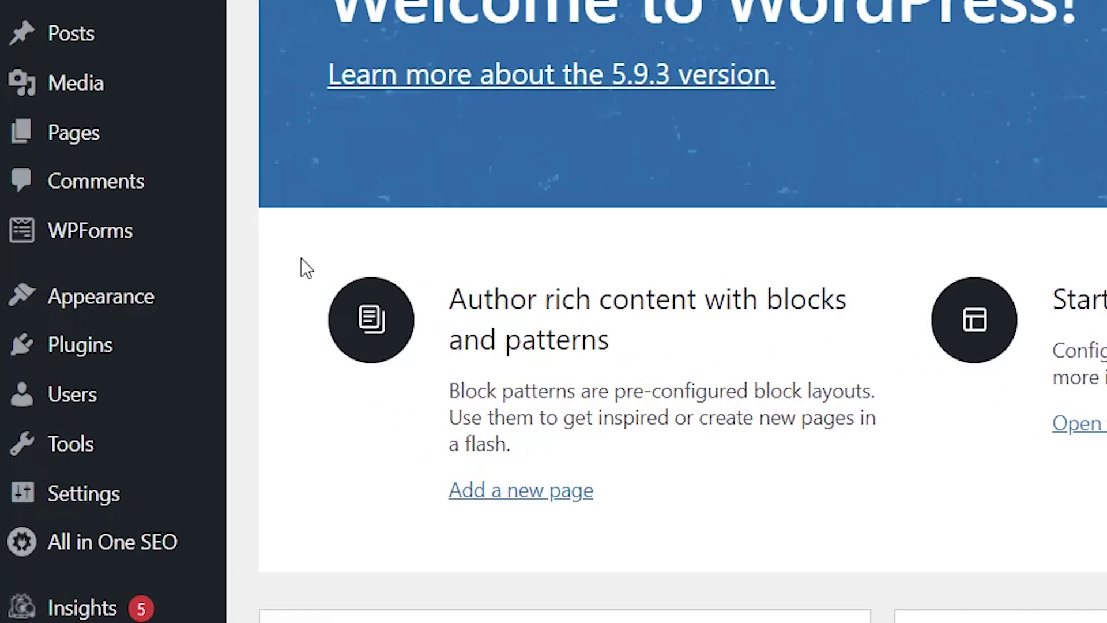
# On the Widgets page, add a Custom HTML block atop the Footer and paste the Sidebar Test code
pyautogui.moveTo(86, 324)
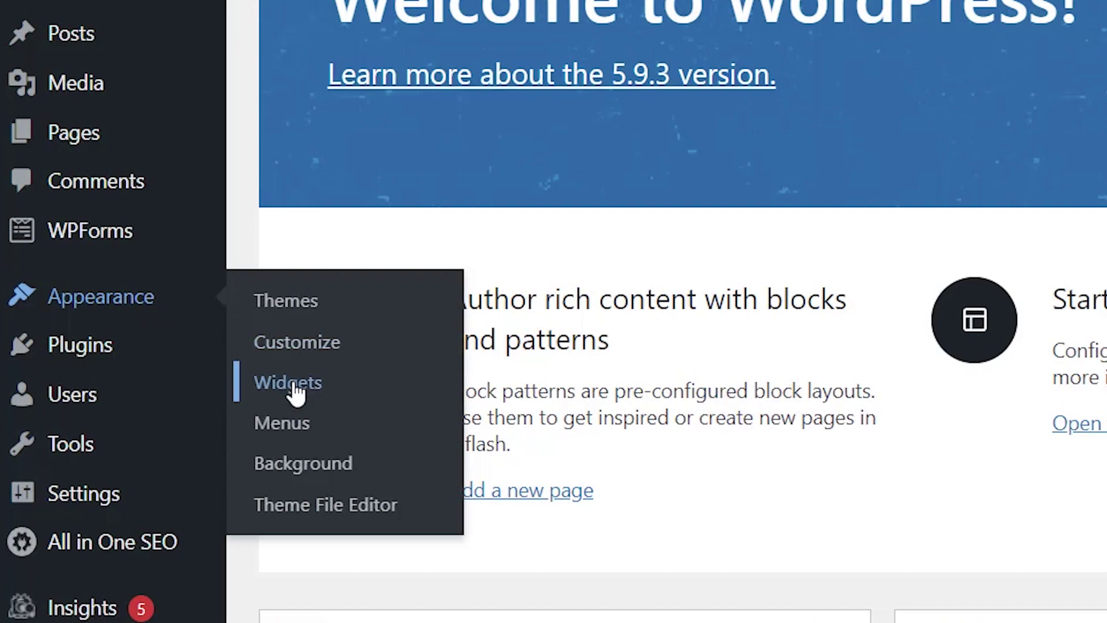
pyautogui.click(294, 392)
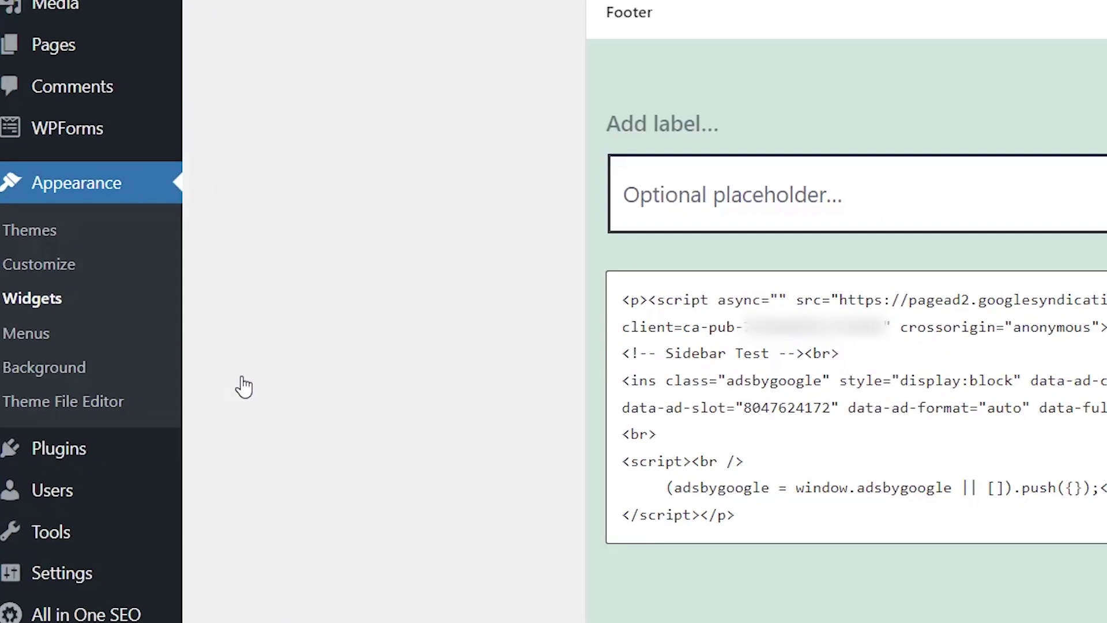
pyautogui.click(195, 44)
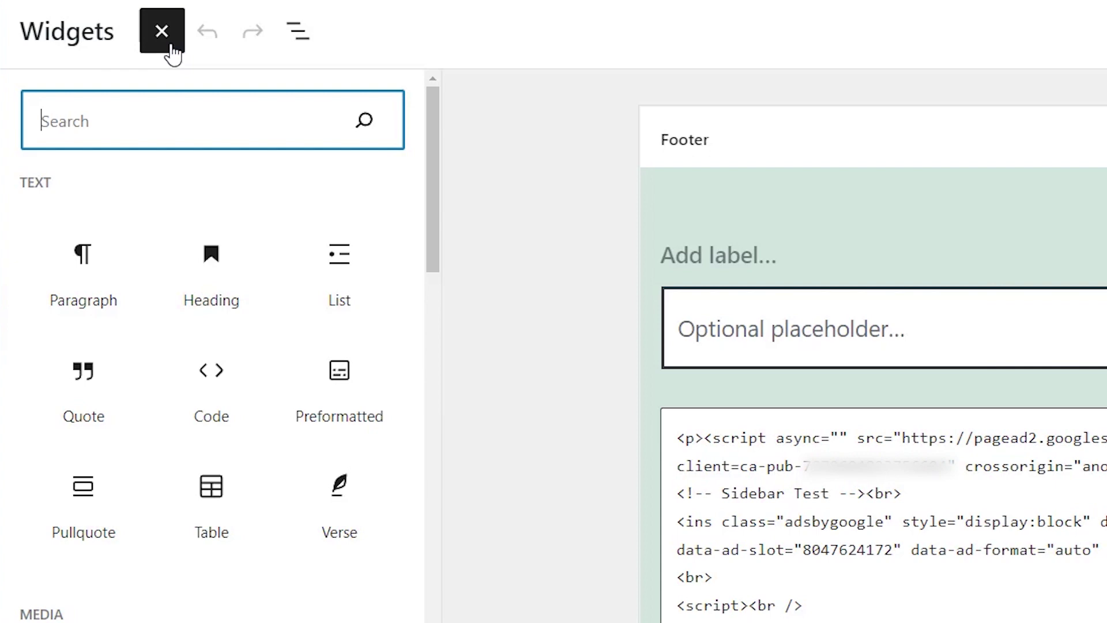
pyautogui.write('cus')
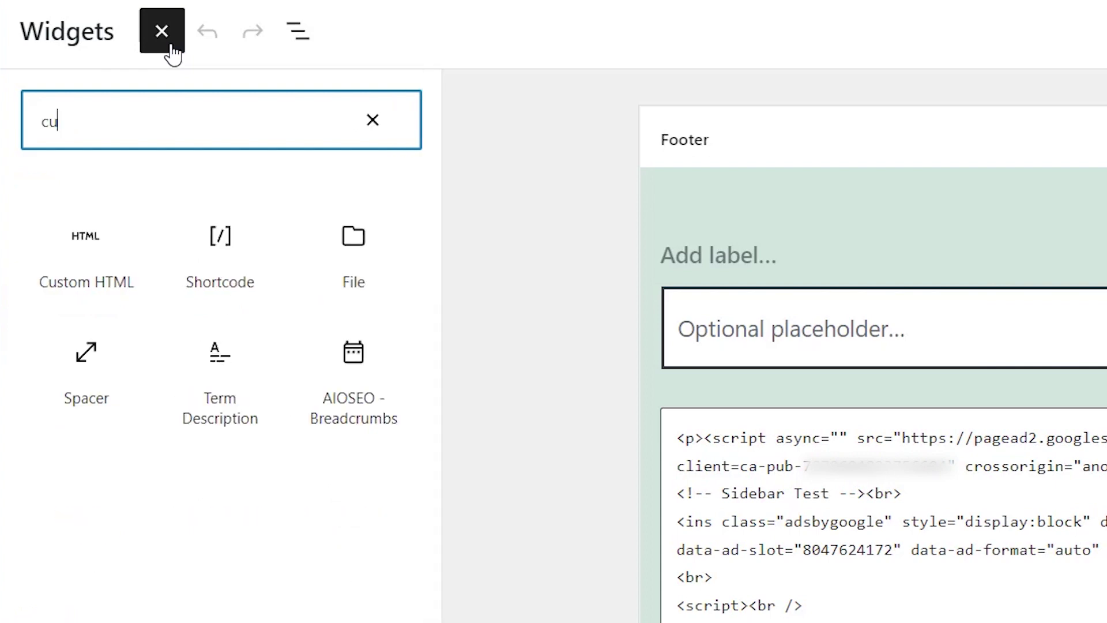
pyautogui.moveTo(86, 265); pyautogui.dragTo(869, 244)
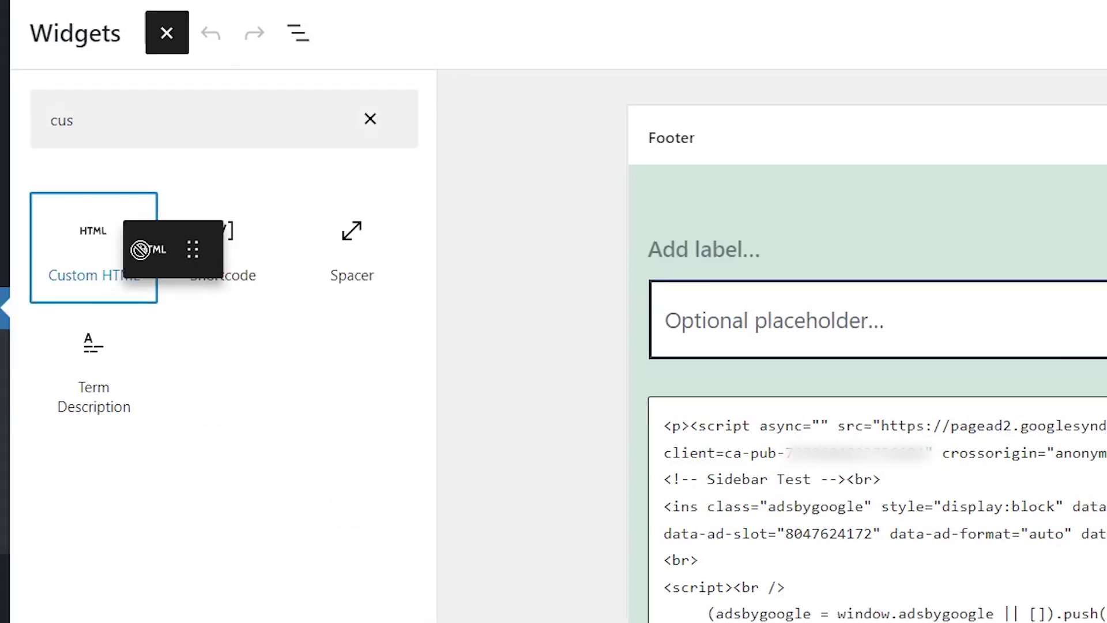
pyautogui.moveTo(670, 186); pyautogui.dragTo(673, 185)
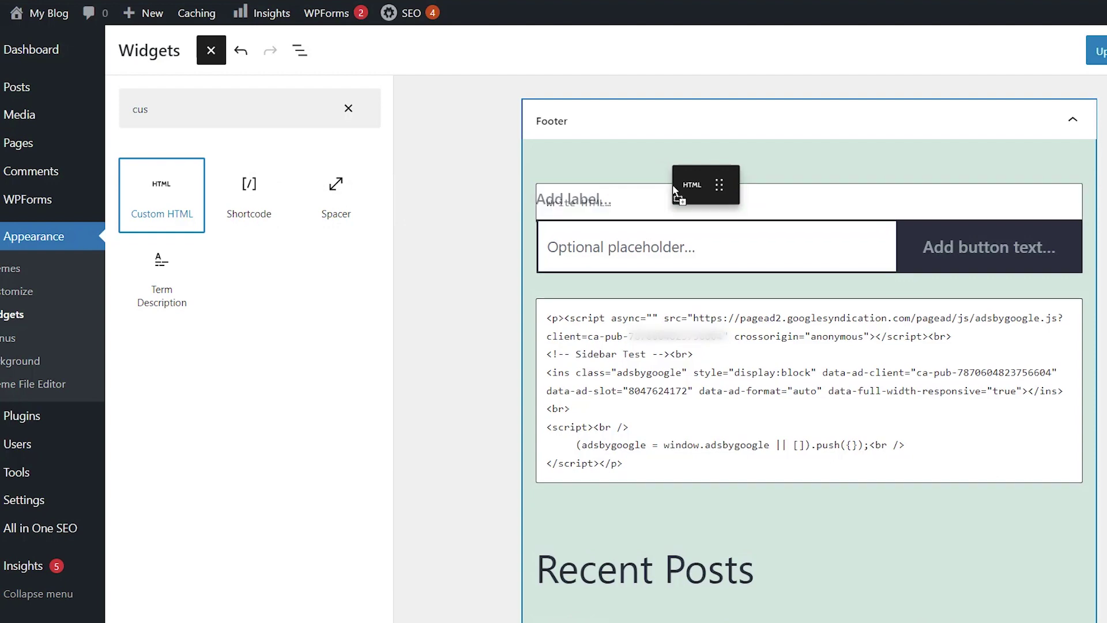
pyautogui.rightClick(672, 207)
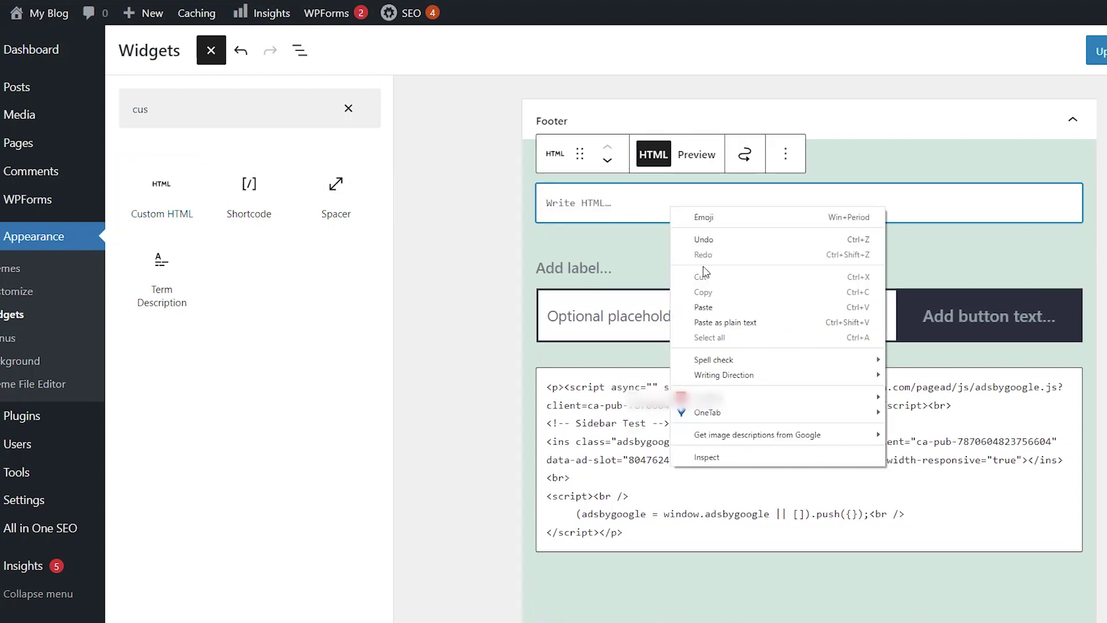
pyautogui.click(716, 307)
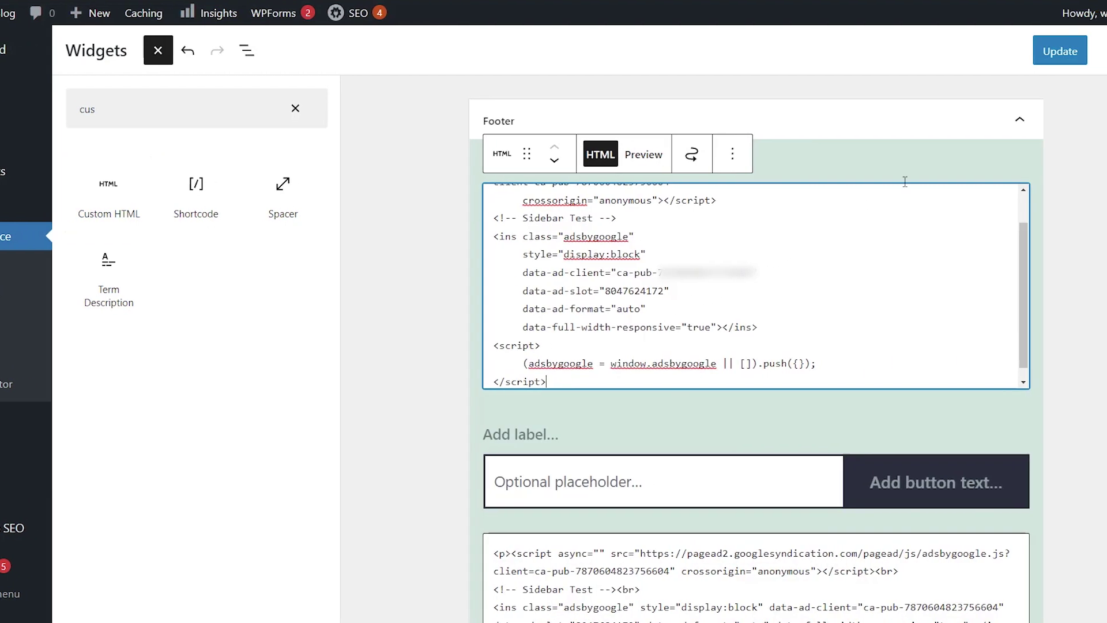
# Save the Footer widget changes with Update
pyautogui.click(1103, 58)
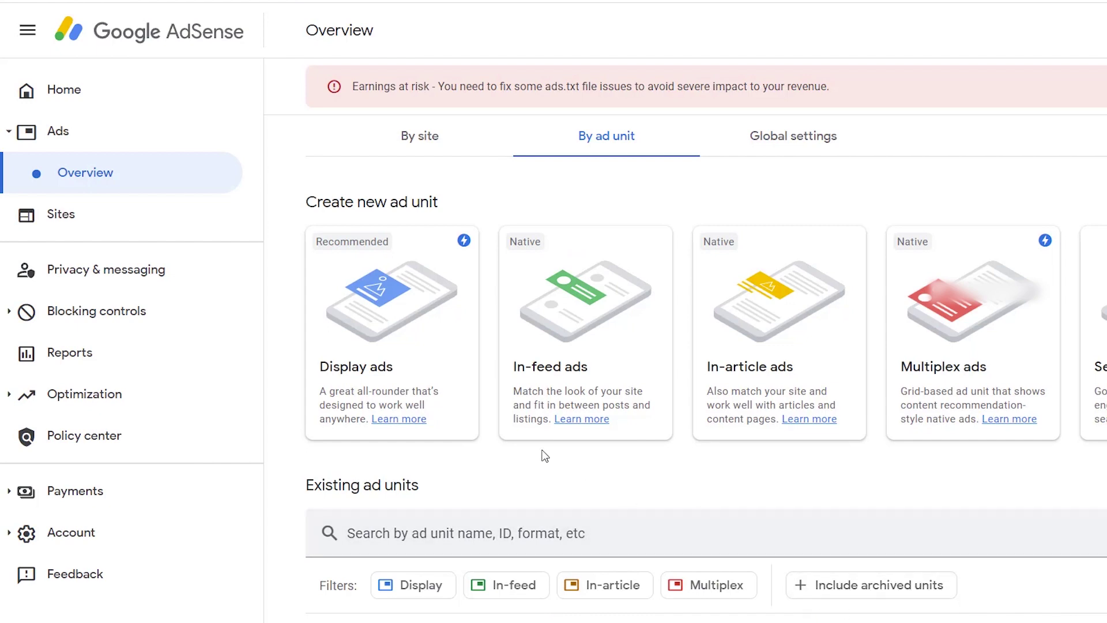
# Get the site-wide auto ads code from the By site tab and copy the snippet
pyautogui.click(448, 153)
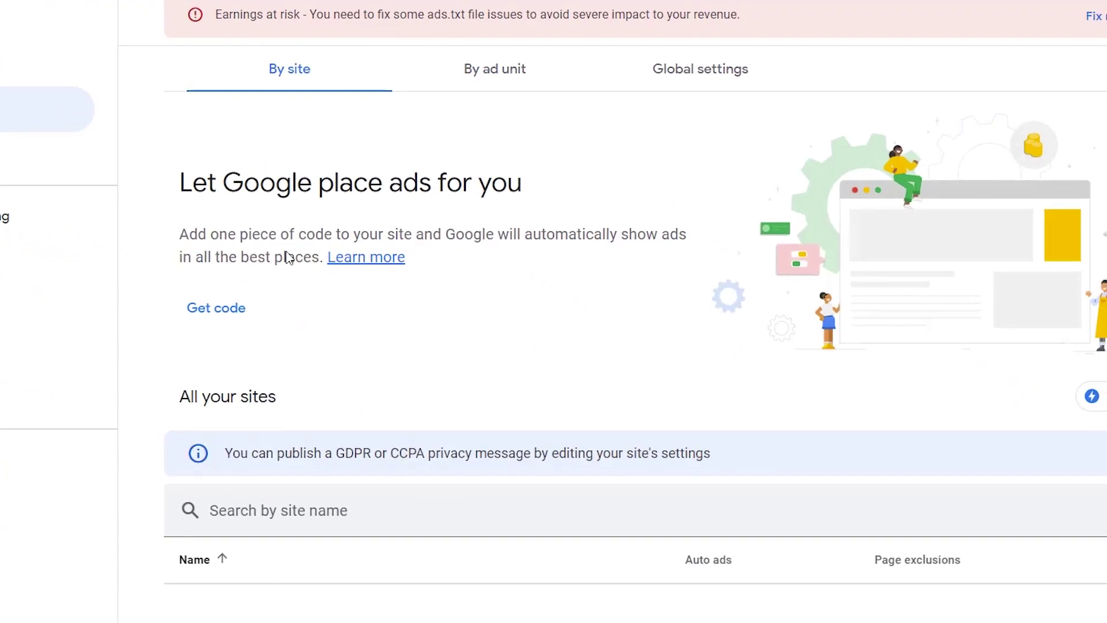
pyautogui.click(216, 308)
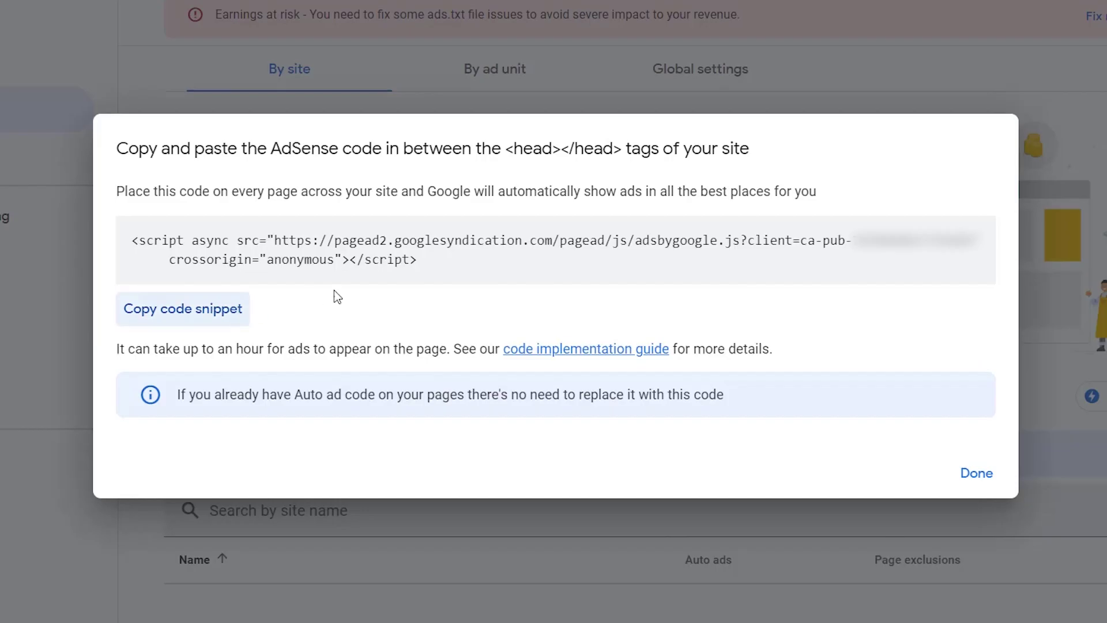
pyautogui.click(168, 323)
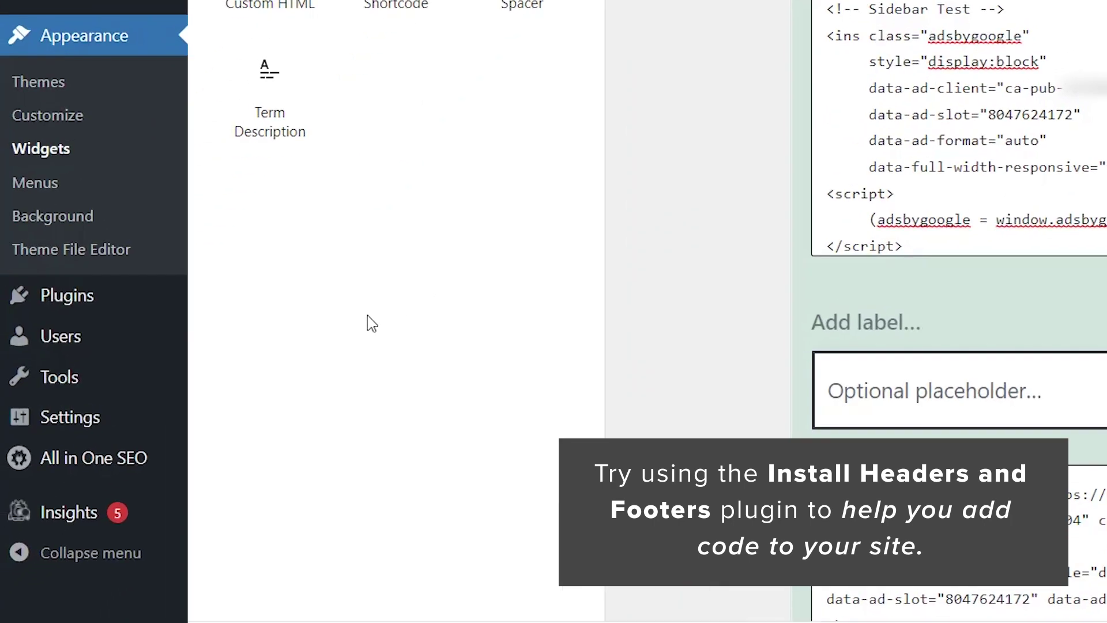
# Search new plugins for 'headers a', then install and activate WPBeginner's Insert Headers and Footers
pyautogui.moveTo(40, 410)
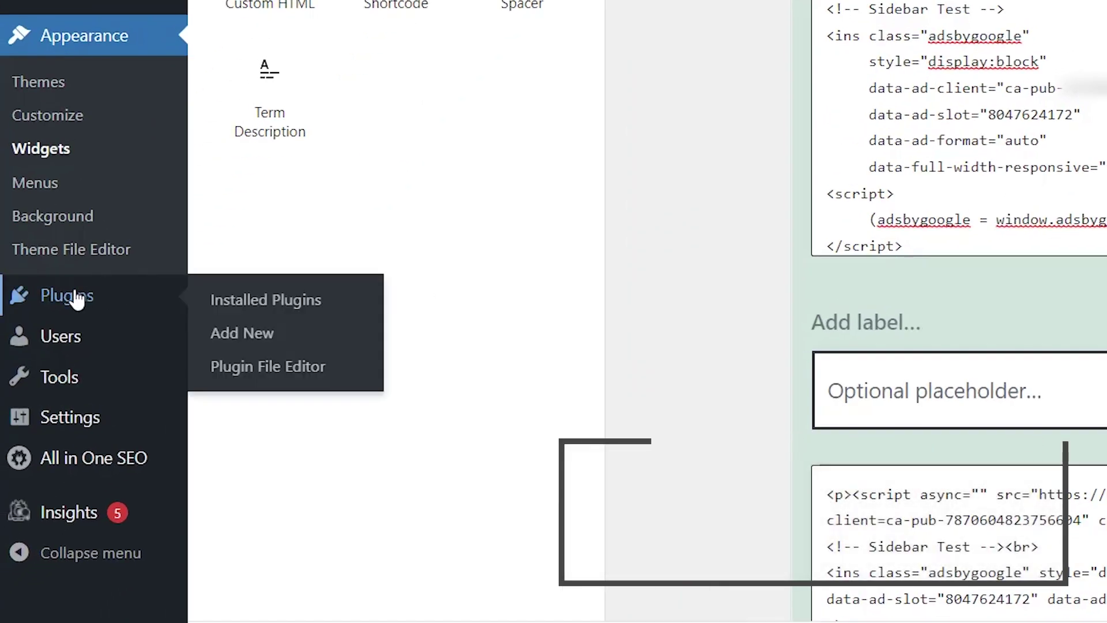
pyautogui.click(248, 333)
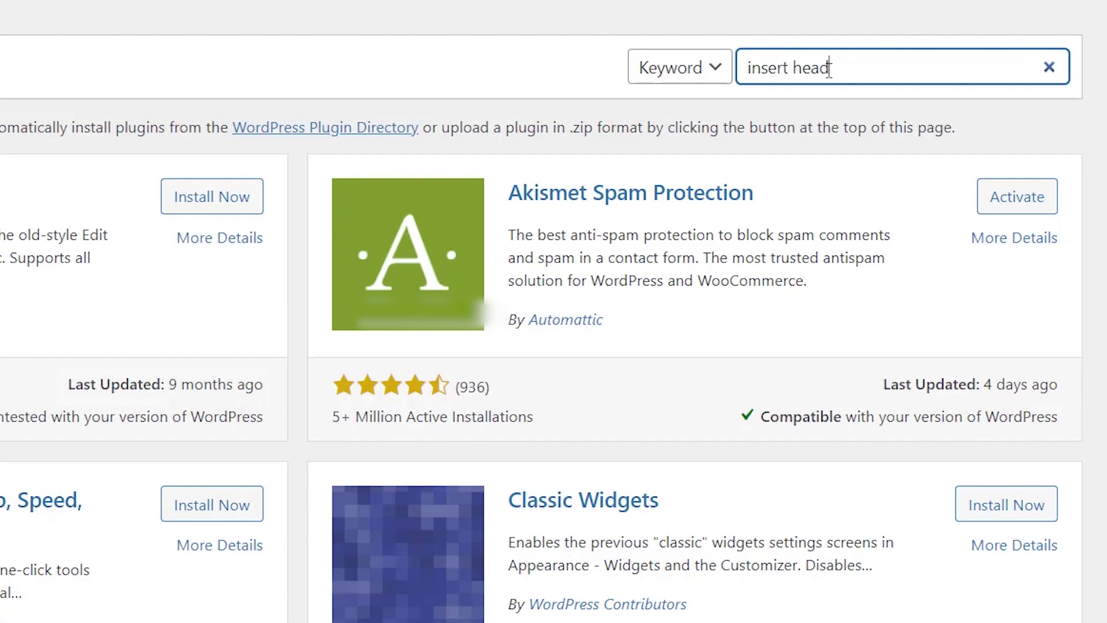
pyautogui.write('headers a')
pyautogui.click(698, 184)
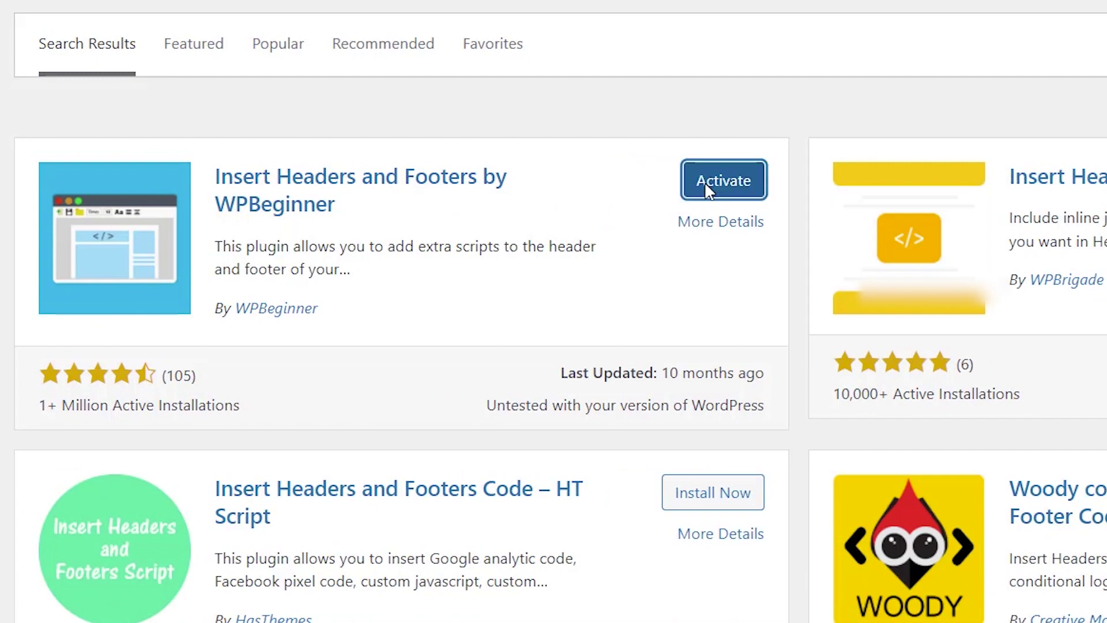
pyautogui.click(708, 184)
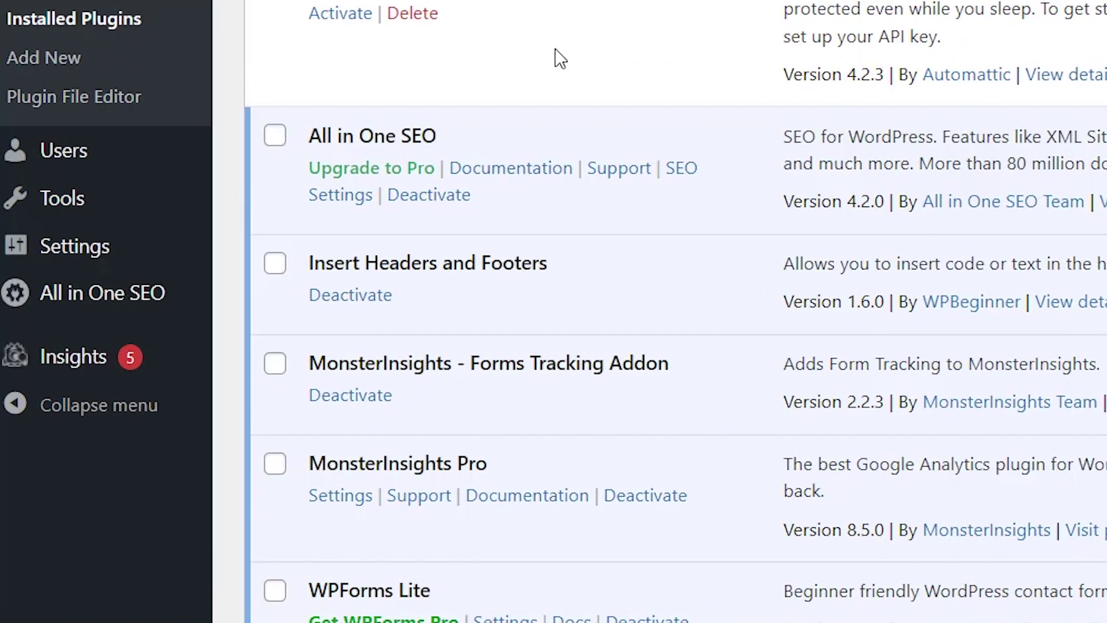
# Paste the auto ads script into Scripts in Header under Insert Headers and Footers and save
pyautogui.moveTo(96, 246)
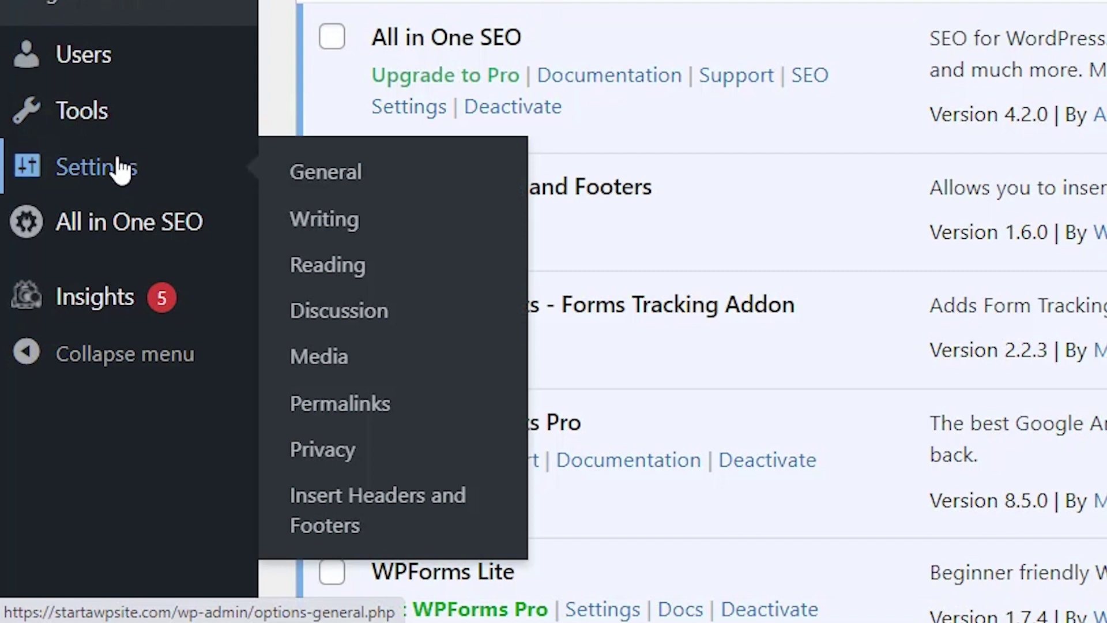
pyautogui.click(505, 533)
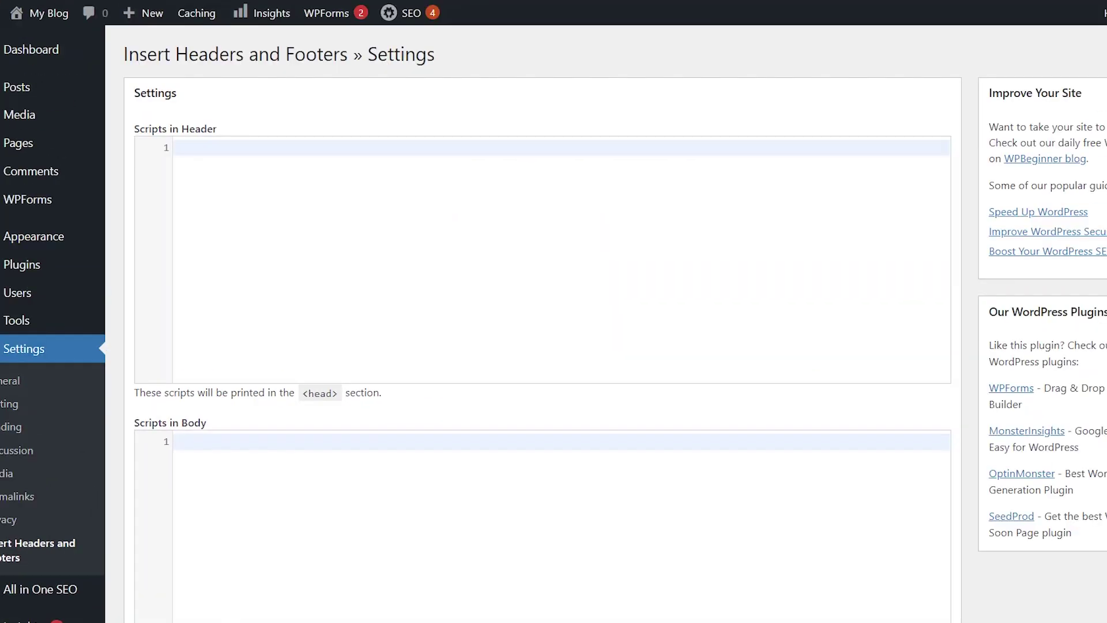
pyautogui.rightClick(199, 149)
pyautogui.click(236, 252)
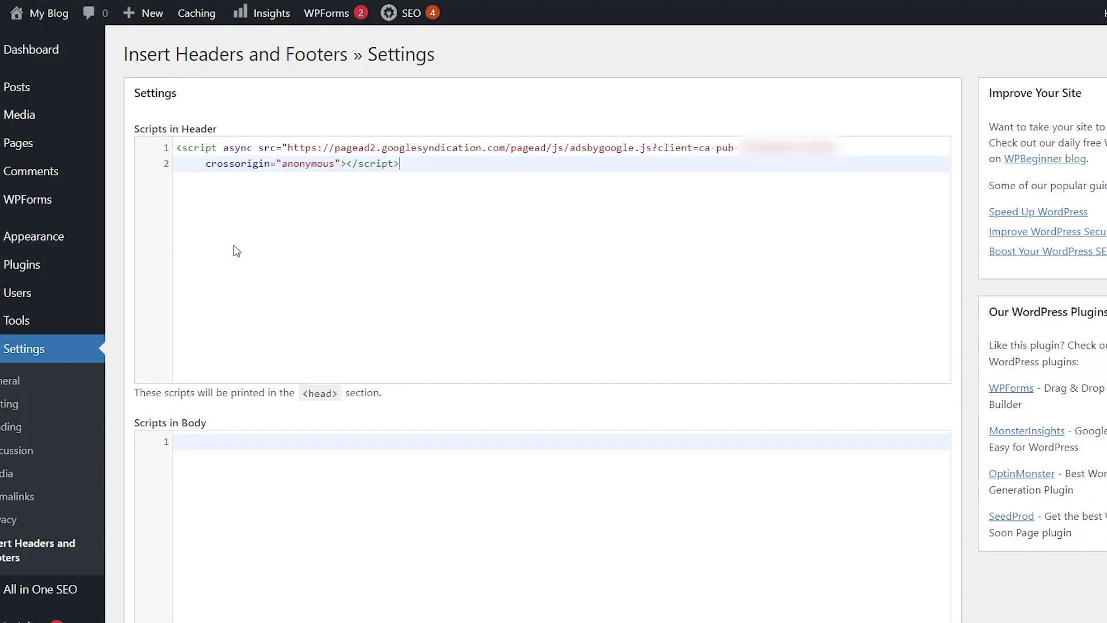
pyautogui.scroll(-8, 336, 269)
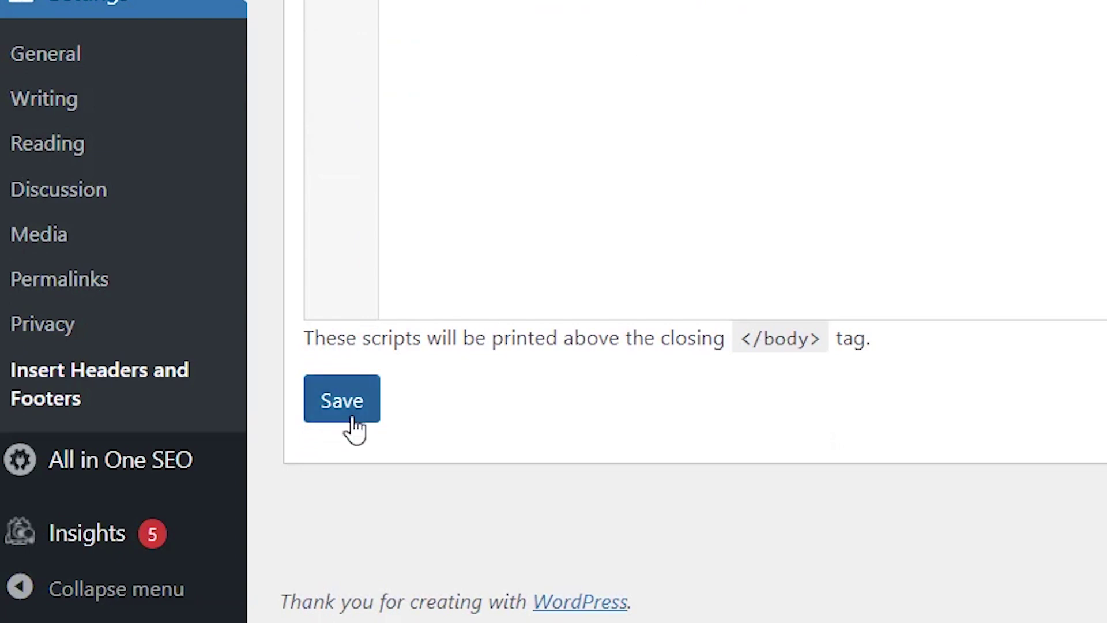
pyautogui.click(152, 545)
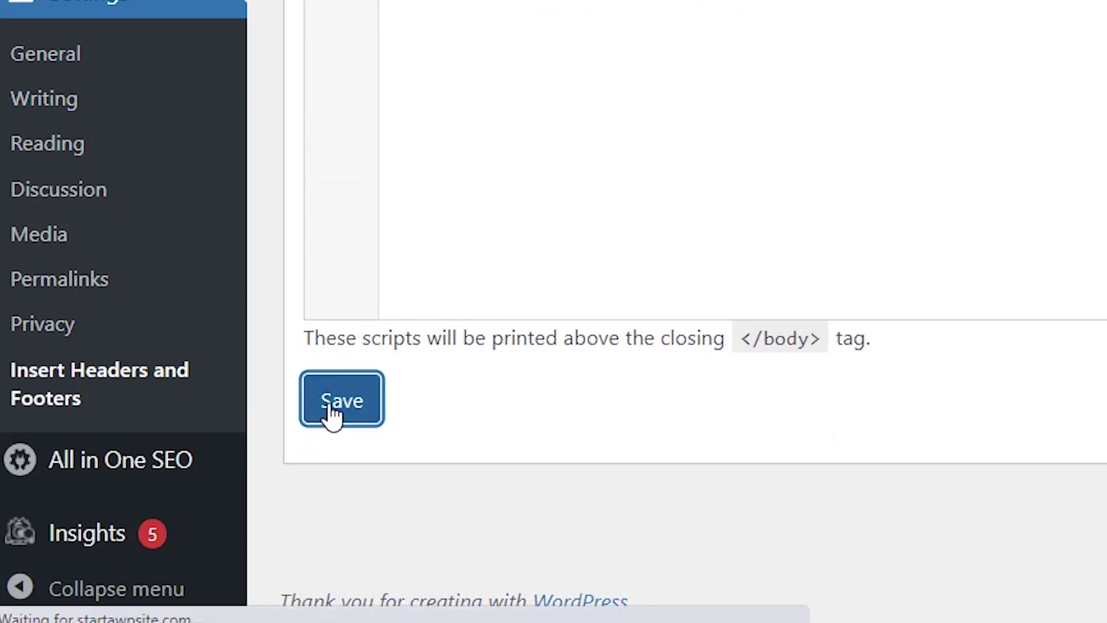